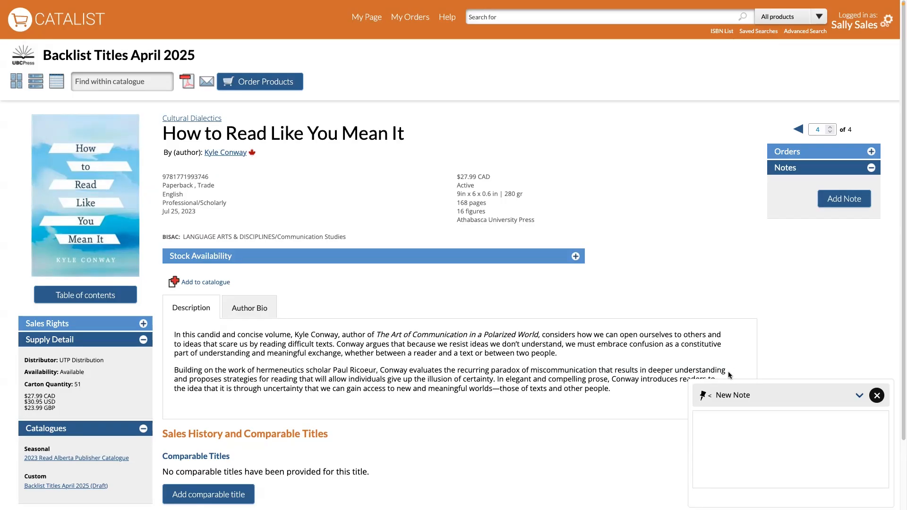
Step: Try out the empty note window's docking side and collapse controls, and close it unsaved
{"action": "left_click", "coordinate": [710, 396]}
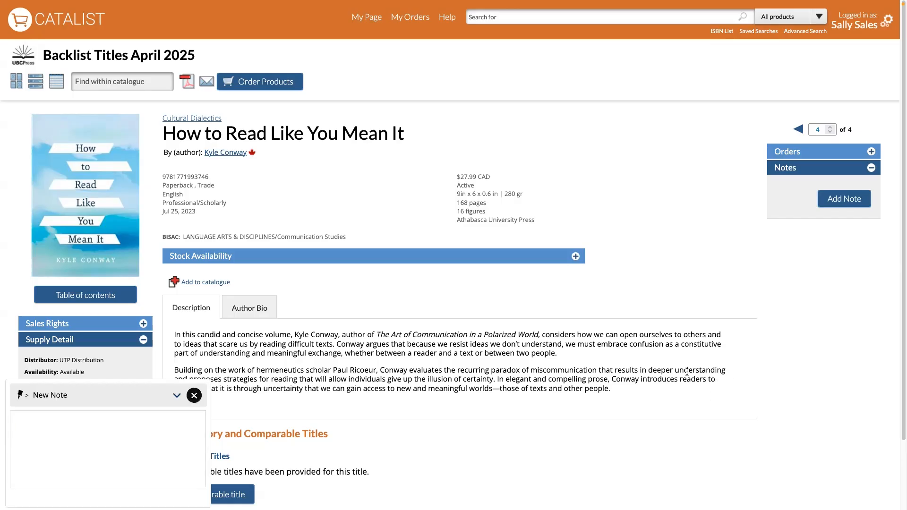
{"action": "left_click", "coordinate": [19, 397]}
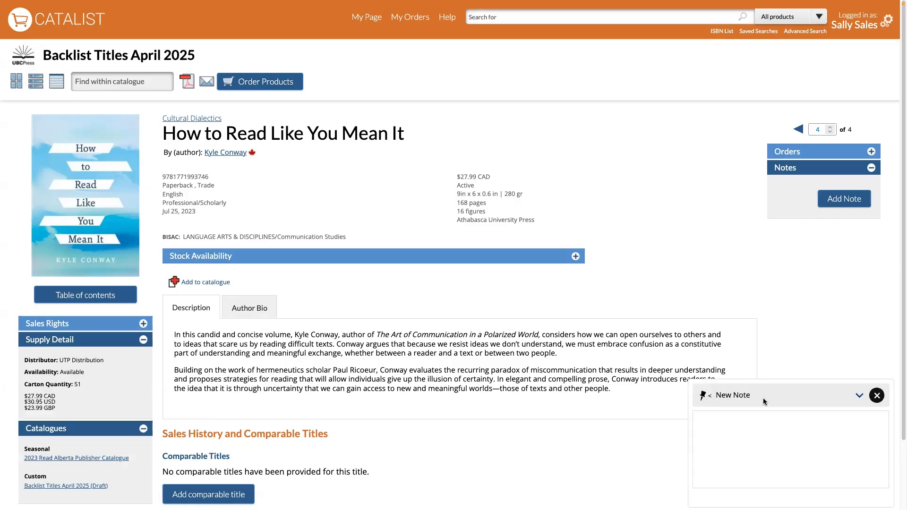
{"action": "left_click", "coordinate": [859, 395]}
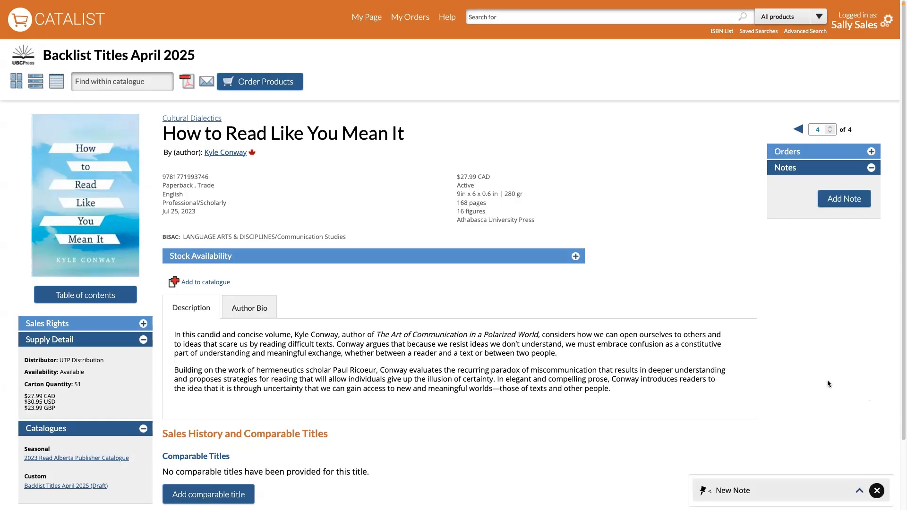
{"action": "left_click", "coordinate": [858, 490]}
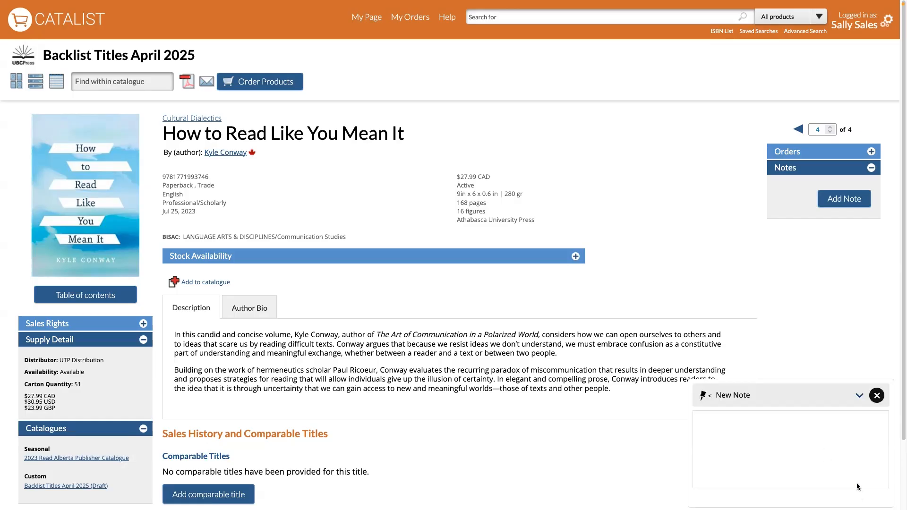
{"action": "left_click", "coordinate": [877, 397]}
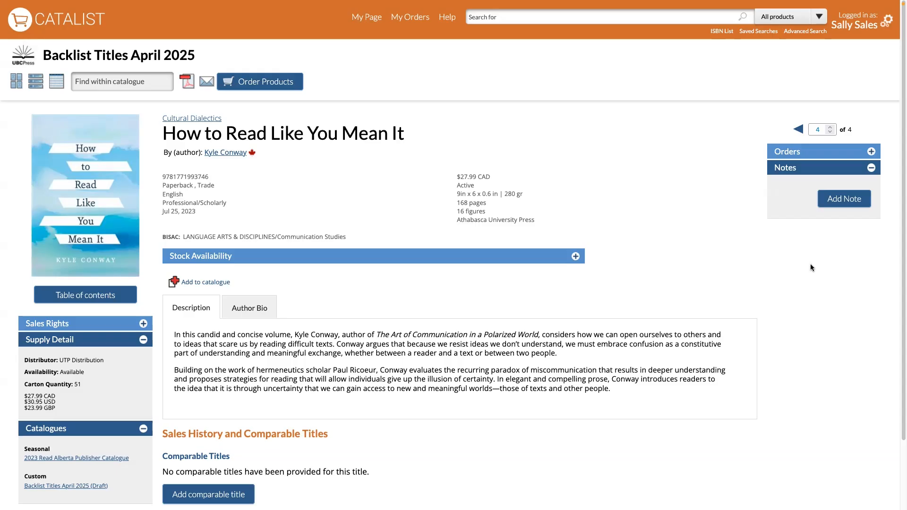
{"action": "left_click", "coordinate": [843, 198]}
{"action": "left_click", "coordinate": [769, 426]}
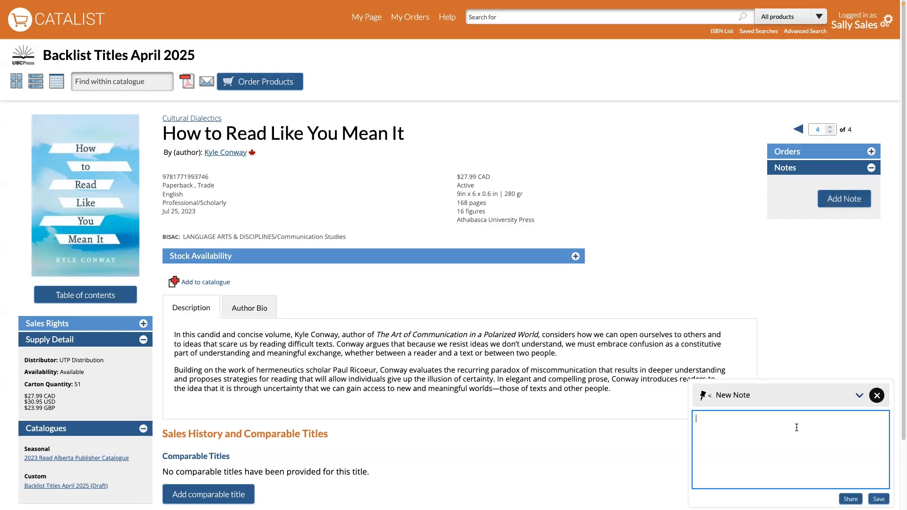
{"action": "type", "text": "Here's a note with *bold* and _italic_ text and a link https://bnccatalist.ca/"}
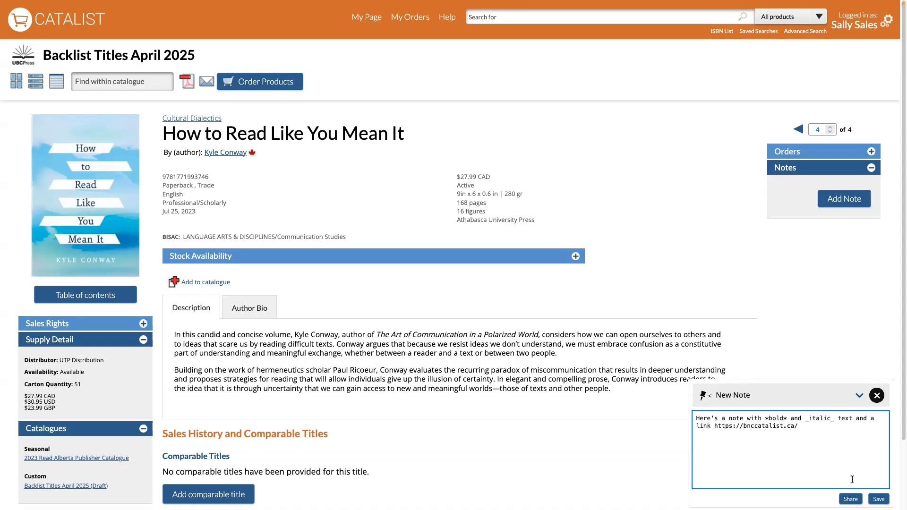
{"action": "left_click", "coordinate": [878, 499]}
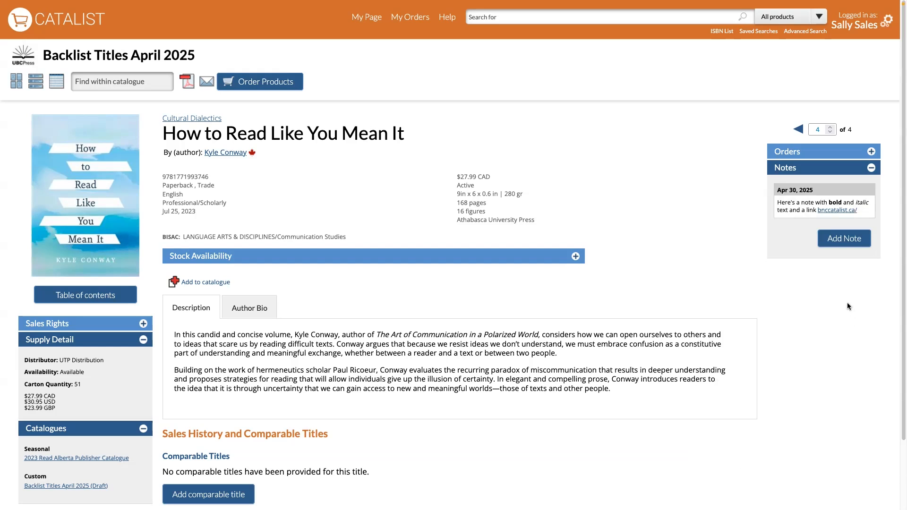
Step: Add and save a second note reading "Local author." on the same title
{"action": "left_click", "coordinate": [839, 241]}
{"action": "left_click", "coordinate": [788, 437]}
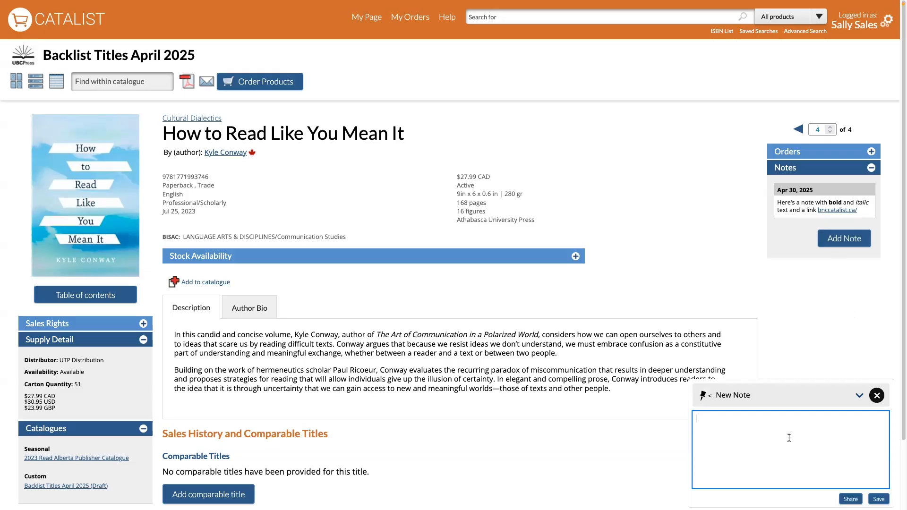
{"action": "type", "text": "Local author."}
{"action": "left_click", "coordinate": [878, 499]}
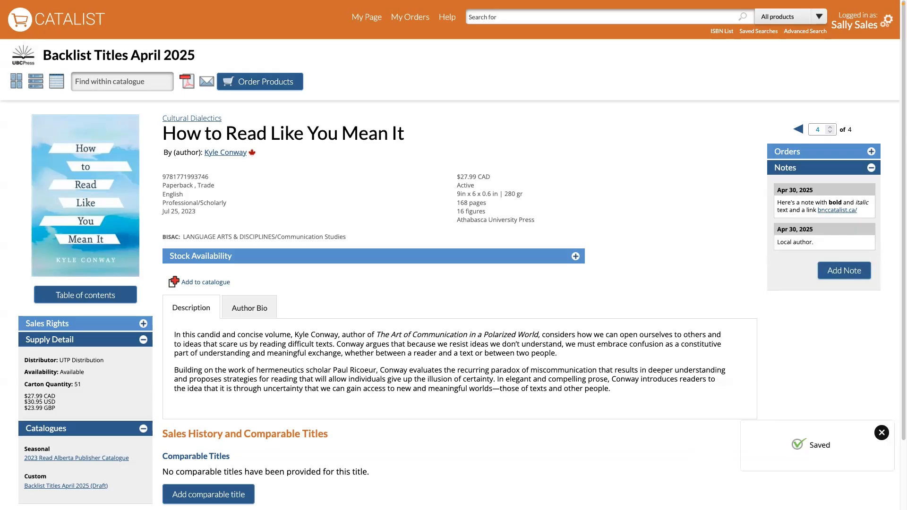
Step: Edit the "Local author." note to read "Local author (Ottawa)." and save it
{"action": "left_click", "coordinate": [797, 243]}
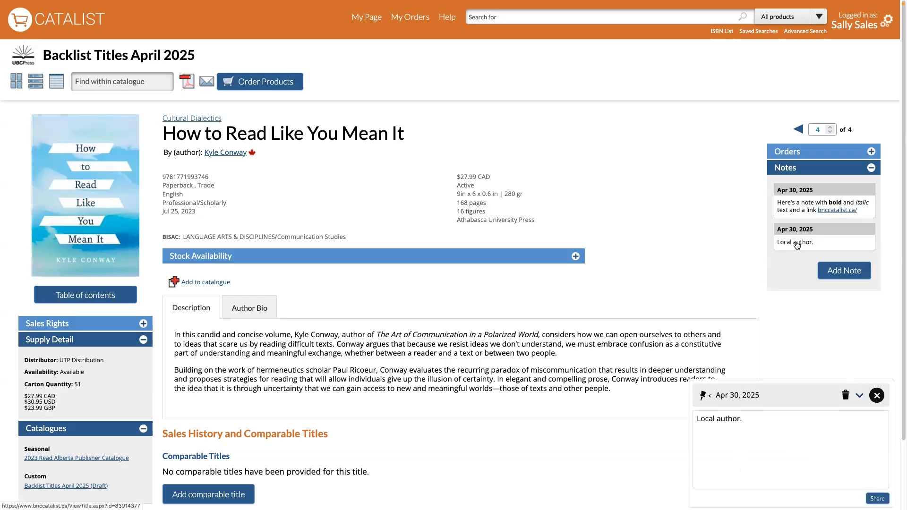
{"action": "left_click", "coordinate": [740, 423]}
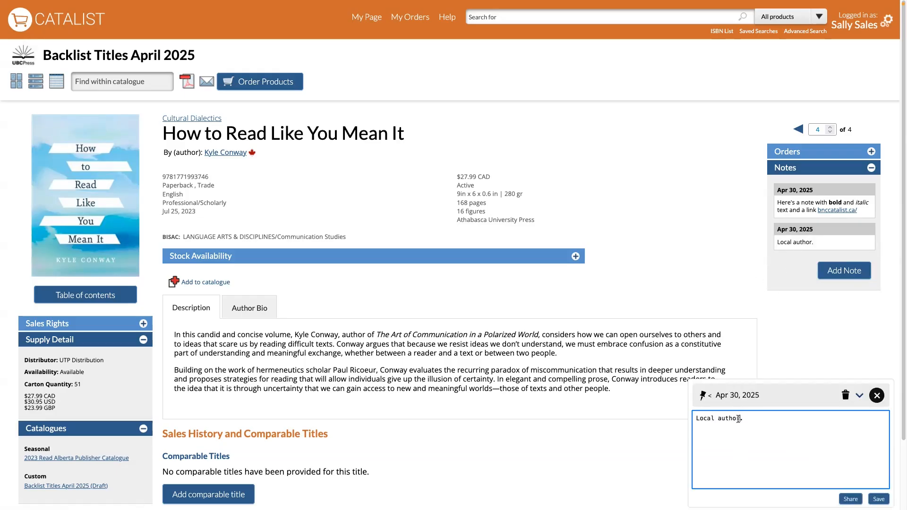
{"action": "type", "text": "(Ottawa)"}
{"action": "left_click", "coordinate": [879, 499]}
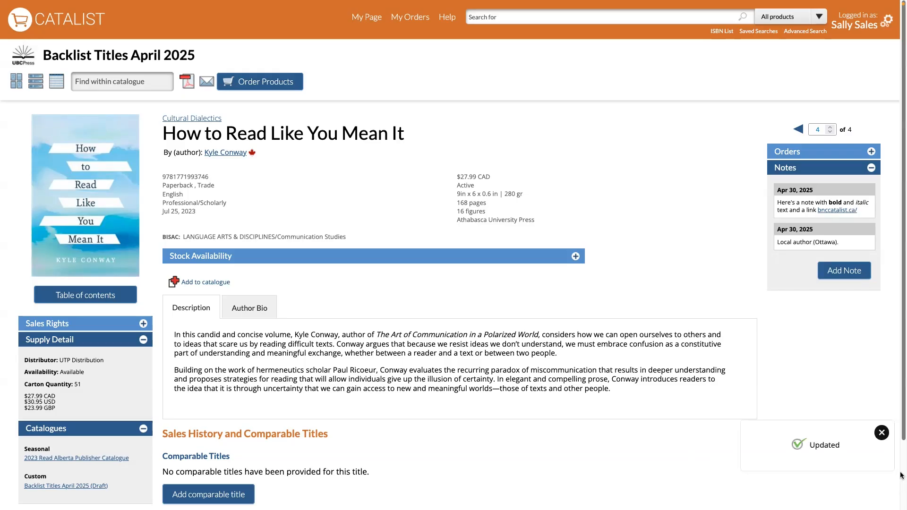
Step: Delete the note containing bold text, italic text and a link
{"action": "left_click", "coordinate": [832, 192]}
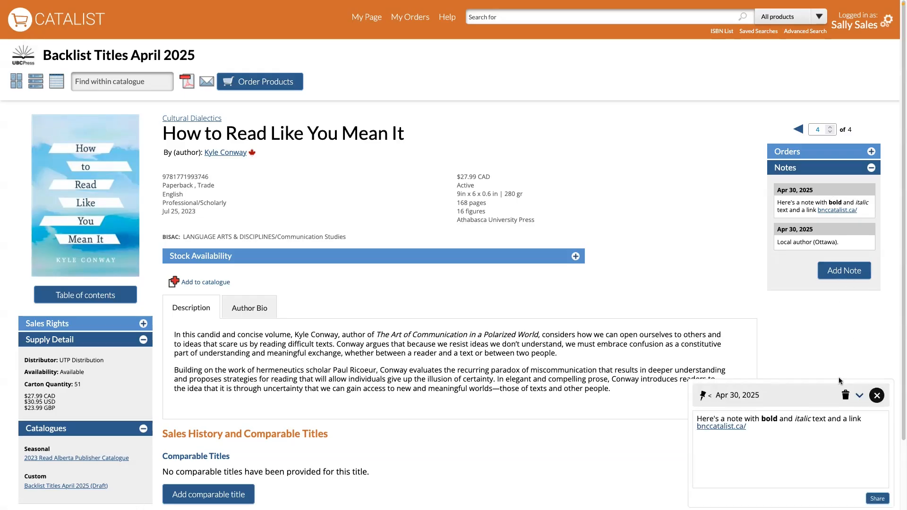
{"action": "left_click", "coordinate": [845, 396]}
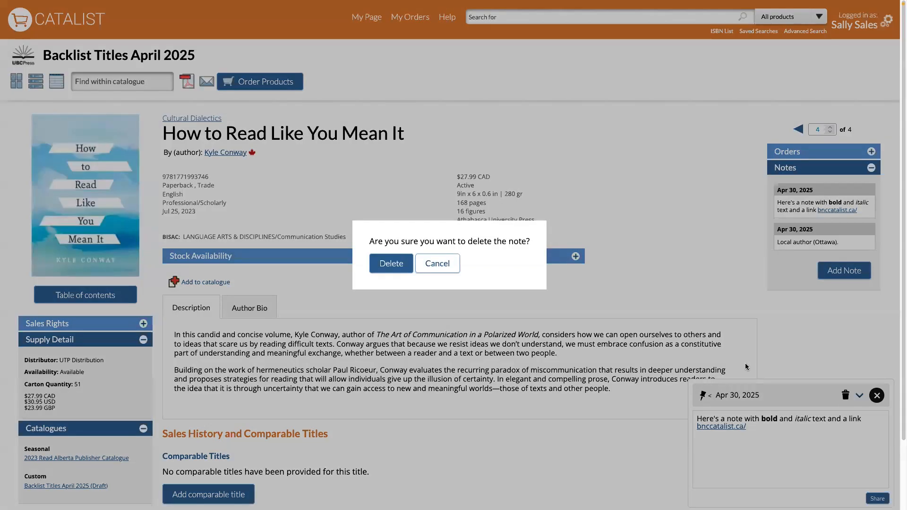
{"action": "left_click", "coordinate": [393, 269]}
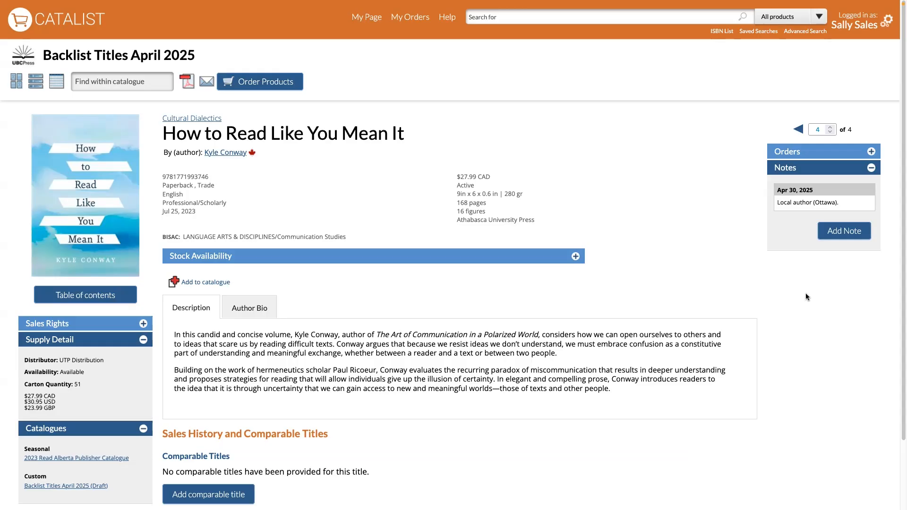
Step: Write a new note reading "A great book for those who love to read." for How to Read Like You Mean It
{"action": "left_click", "coordinate": [835, 236]}
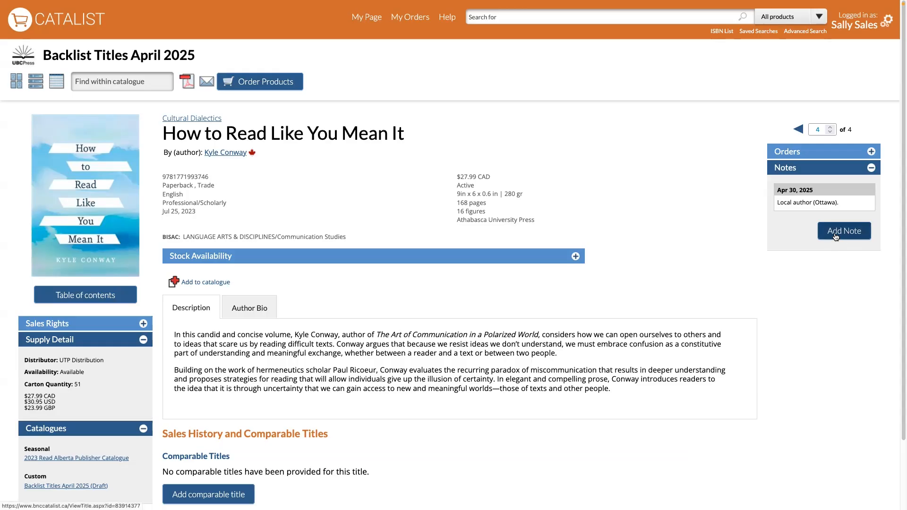
{"action": "left_click", "coordinate": [770, 429]}
{"action": "type", "text": "A great book for those who love to read."}
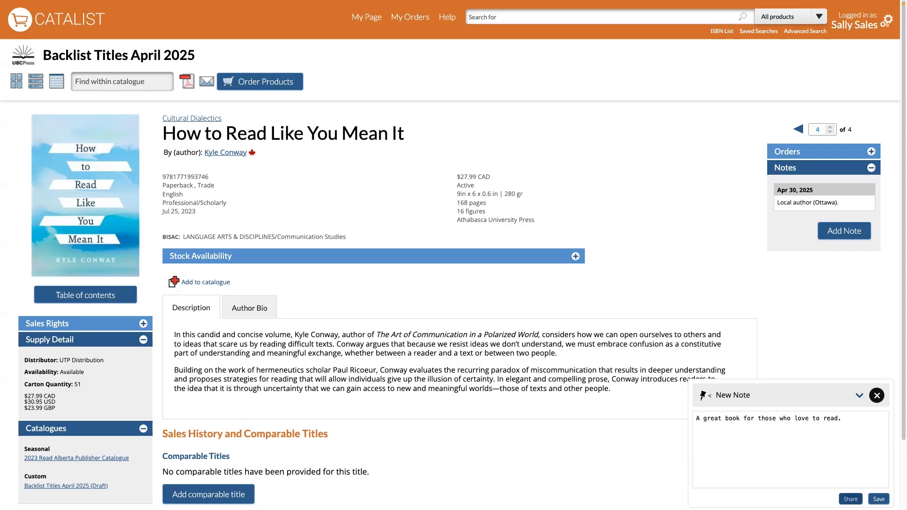
Step: Share the new note with the contact list Library Selectors (Manitoba)
{"action": "left_click", "coordinate": [850, 498]}
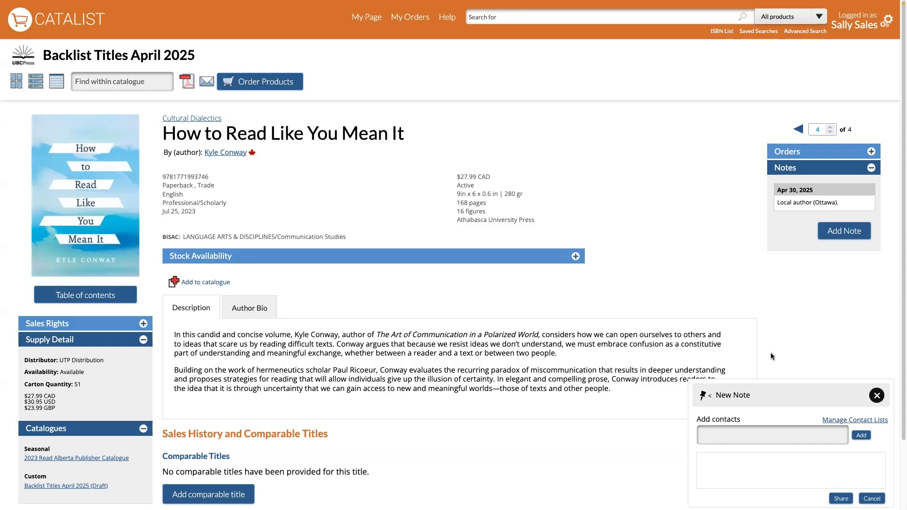
{"action": "left_click", "coordinate": [751, 430]}
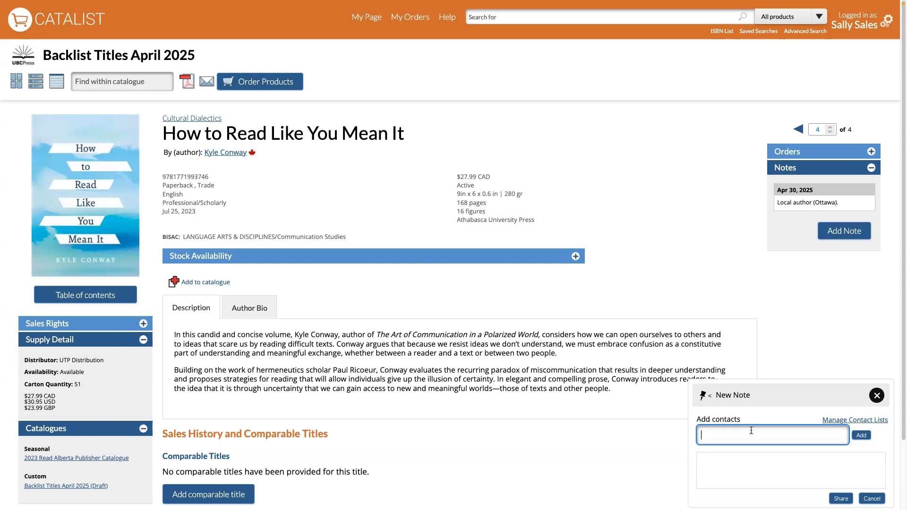
{"action": "type", "text": "Library Selectors (Manitoba)"}
{"action": "left_click", "coordinate": [771, 454]}
{"action": "left_click", "coordinate": [862, 435]}
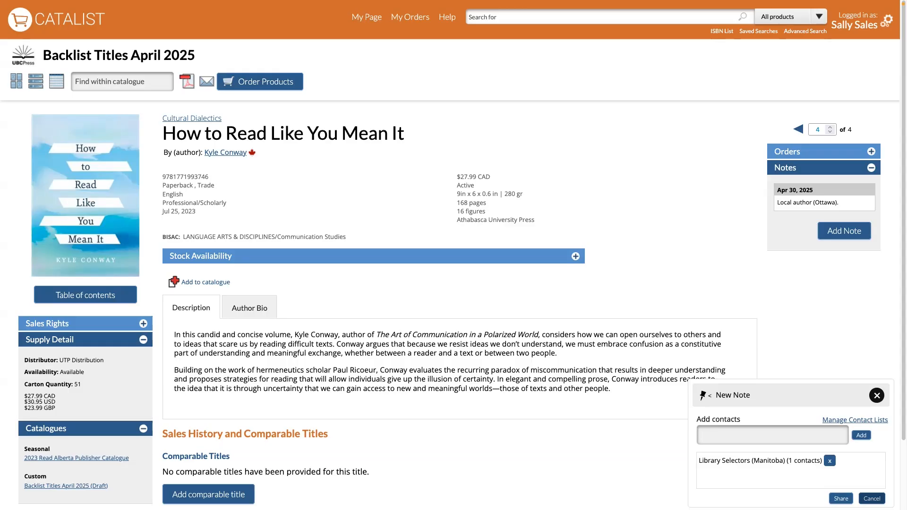
{"action": "left_click", "coordinate": [841, 499]}
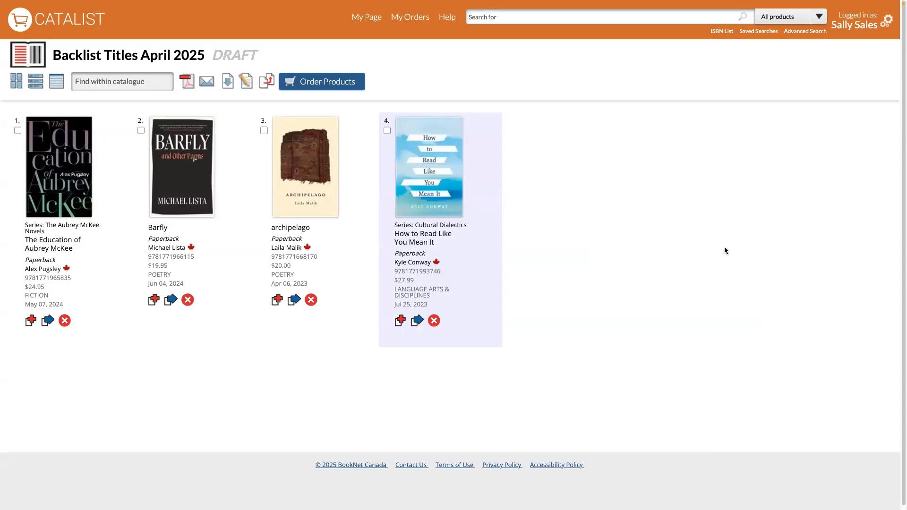
Step: Enable suggesting recipients on new shared notes in the recipient settings of the Backlist Titles April 2025 catalogue, and save
{"action": "left_click", "coordinate": [247, 90]}
{"action": "left_click", "coordinate": [263, 132]}
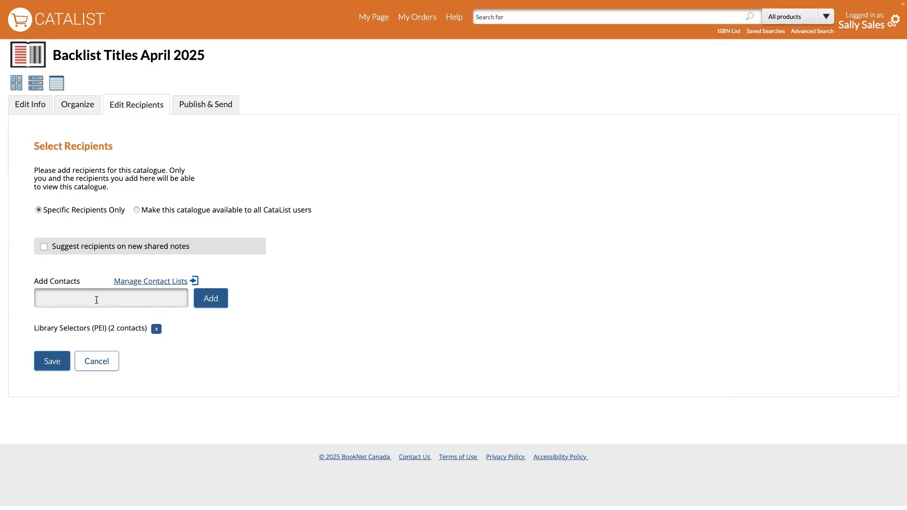
{"action": "left_click", "coordinate": [44, 247]}
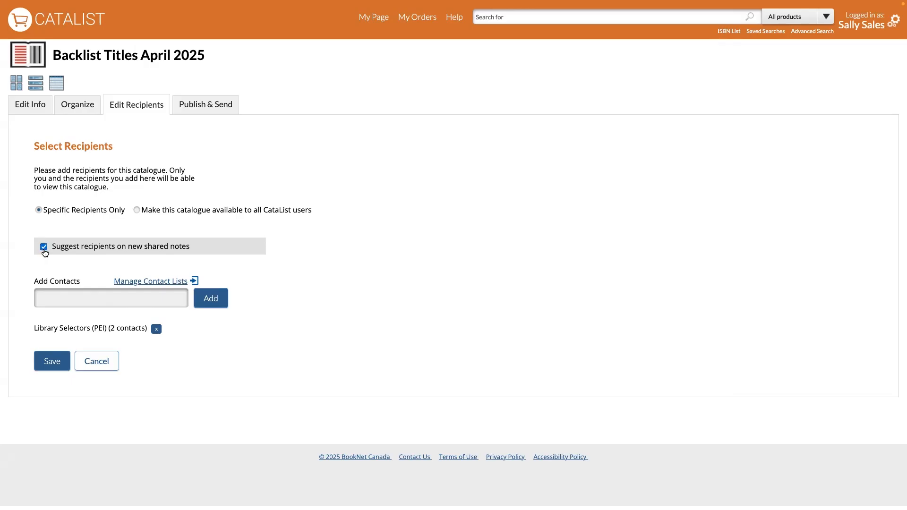
{"action": "left_click", "coordinate": [55, 366]}
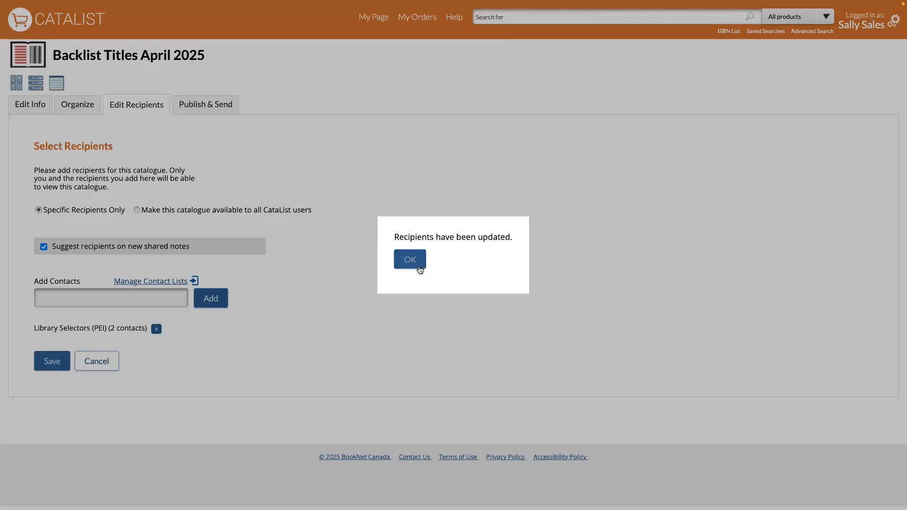
{"action": "left_click", "coordinate": [418, 265]}
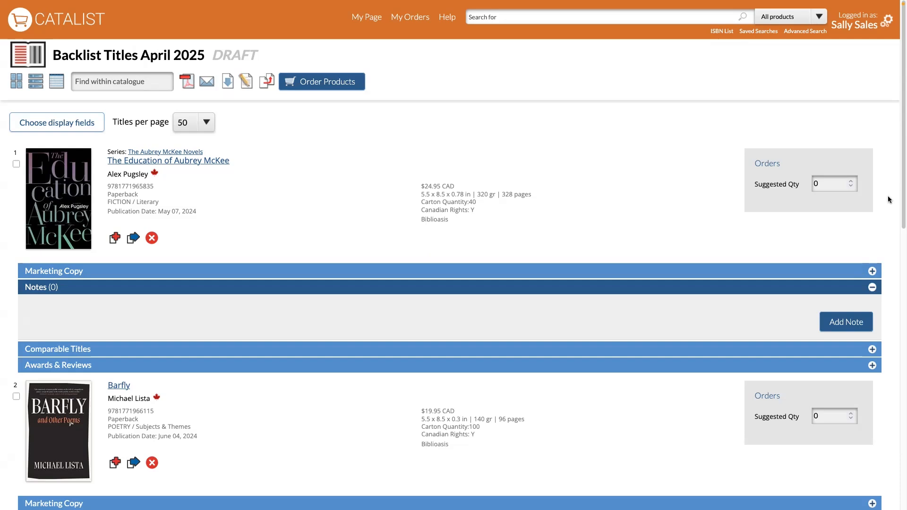
Step: Add the note "A new note." to The Education of Aubrey McKee and share it with the suggested list Library Selectors (PEI)
{"action": "left_click", "coordinate": [834, 318]}
{"action": "left_click", "coordinate": [738, 442]}
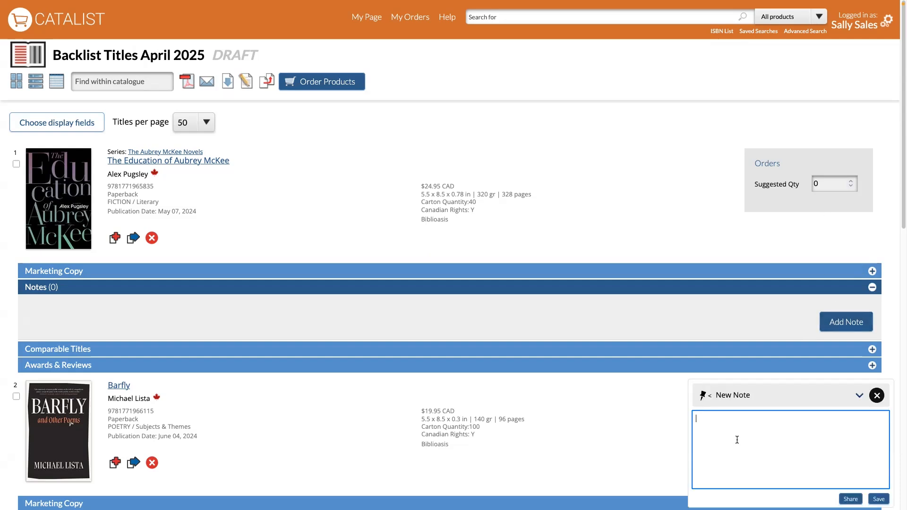
{"action": "type", "text": "A new note."}
{"action": "left_click", "coordinate": [842, 497]}
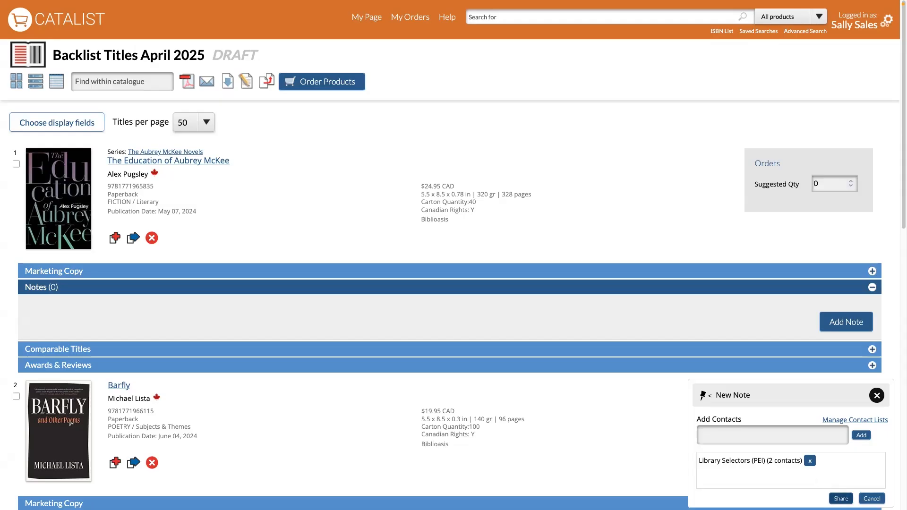
{"action": "left_click", "coordinate": [841, 498]}
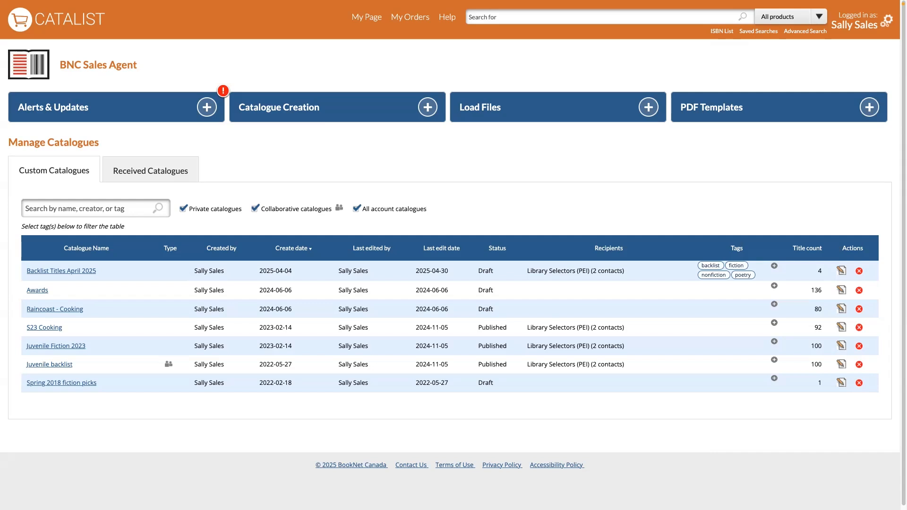
Step: Import the note file 20250430_sally_notes.xlsx with sharing to recipients left off
{"action": "left_click", "coordinate": [645, 110]}
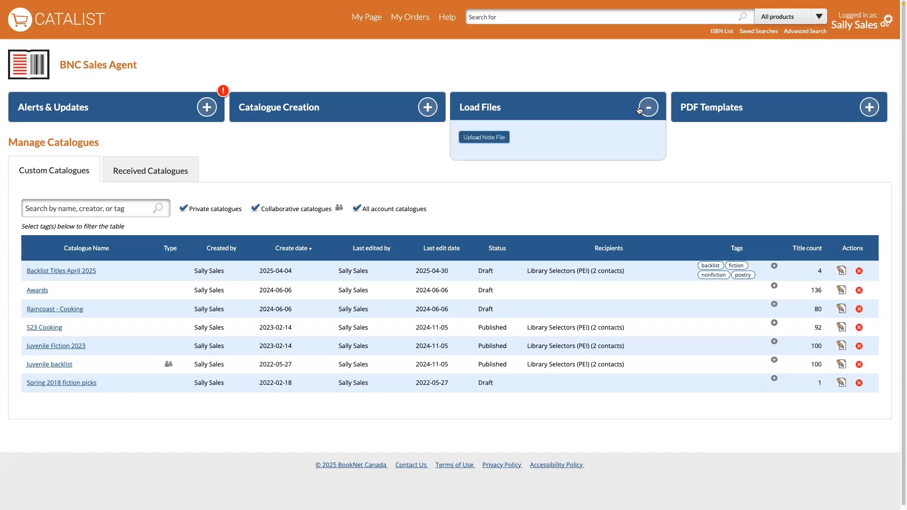
{"action": "left_click", "coordinate": [500, 139]}
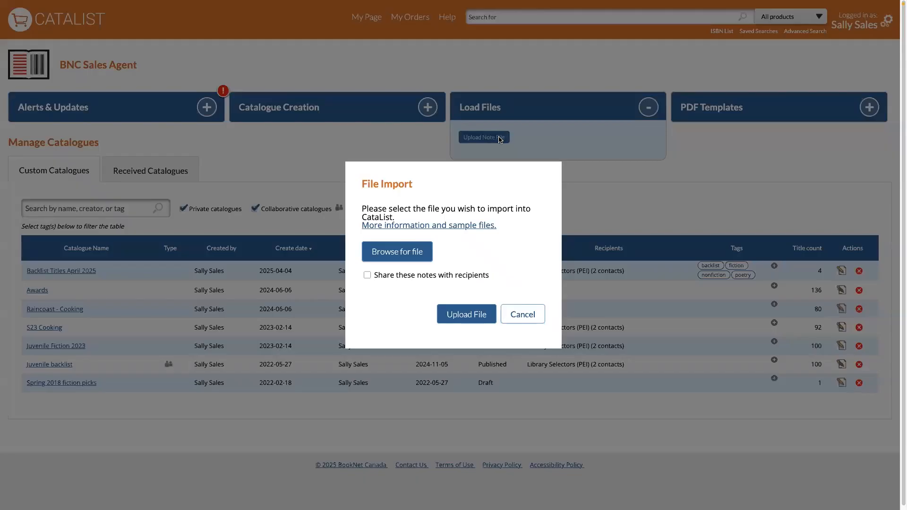
{"action": "left_click", "coordinate": [422, 252]}
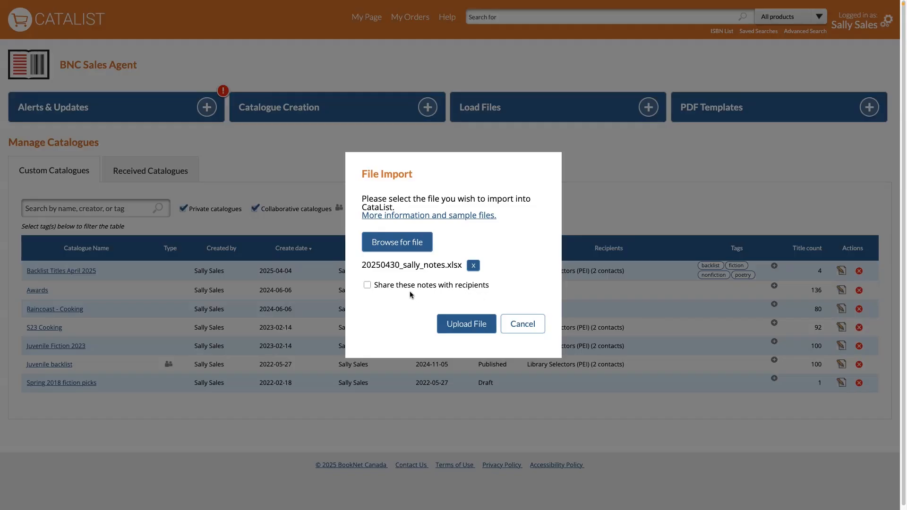
{"action": "left_click", "coordinate": [367, 286]}
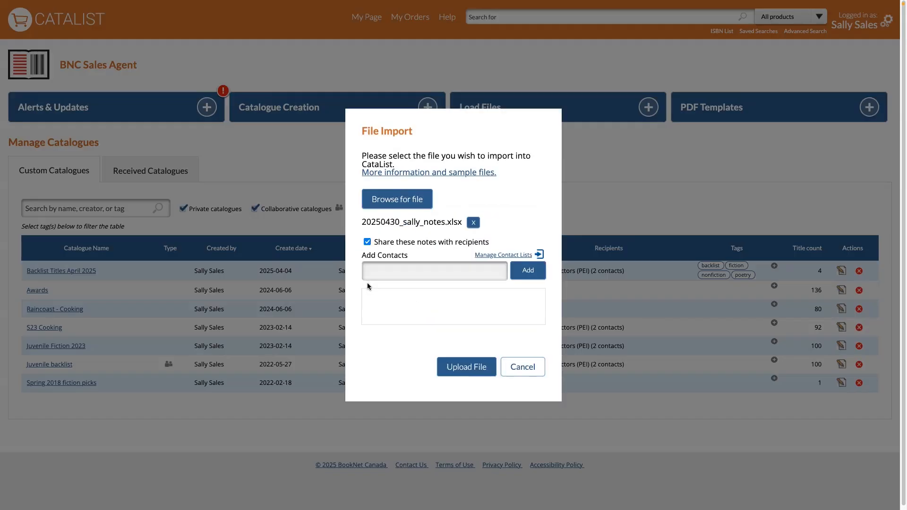
{"action": "left_click", "coordinate": [367, 242]}
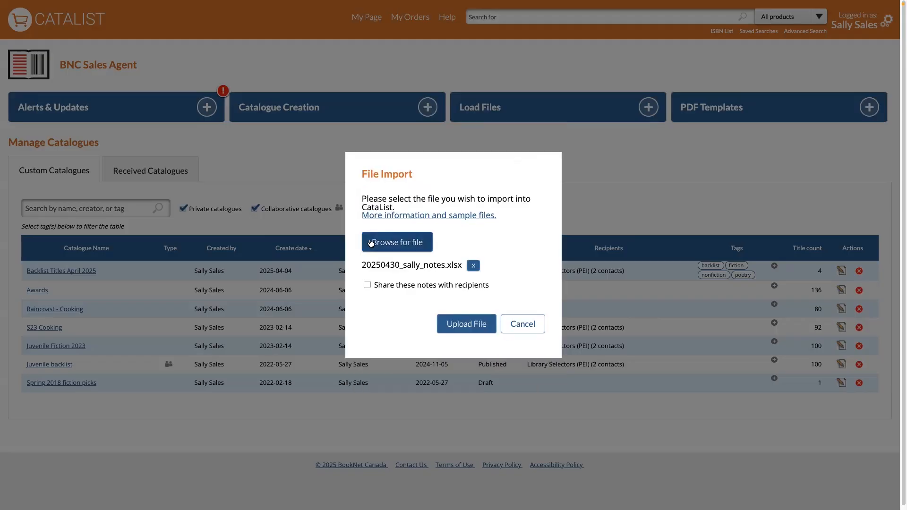
{"action": "left_click", "coordinate": [478, 329]}
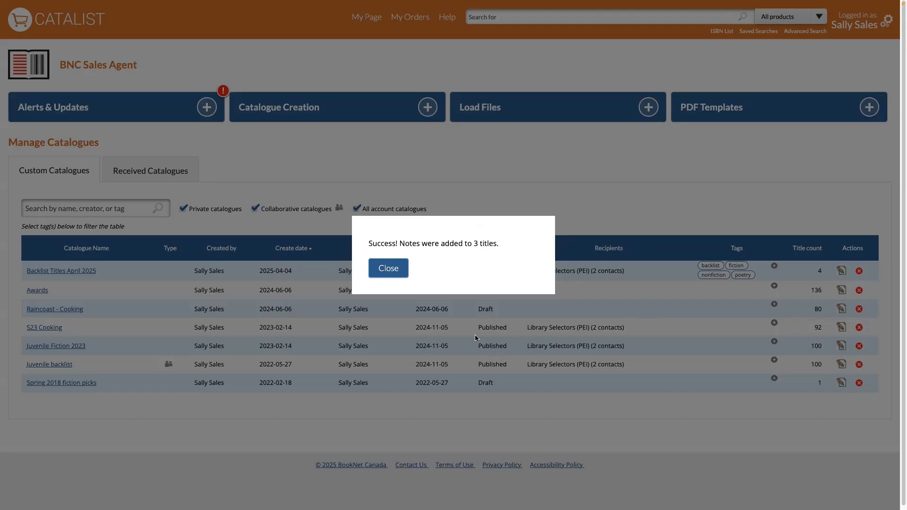
{"action": "left_click", "coordinate": [389, 268]}
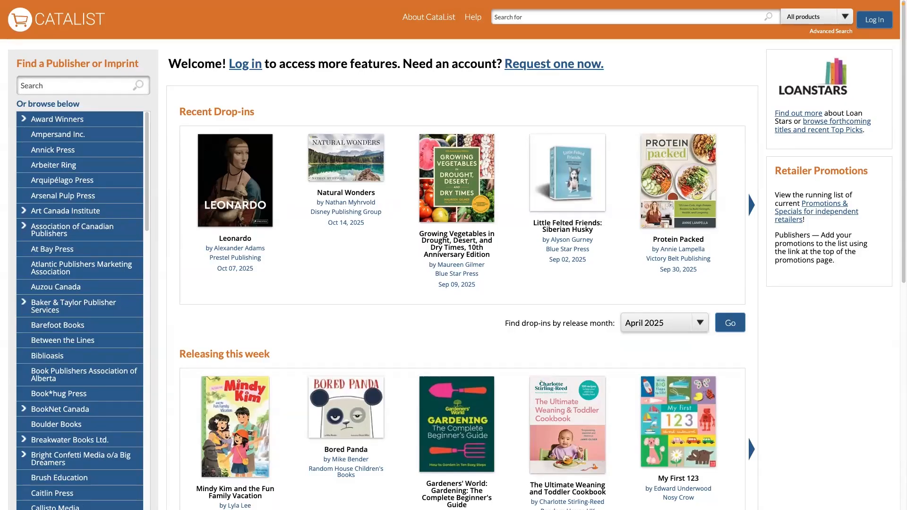